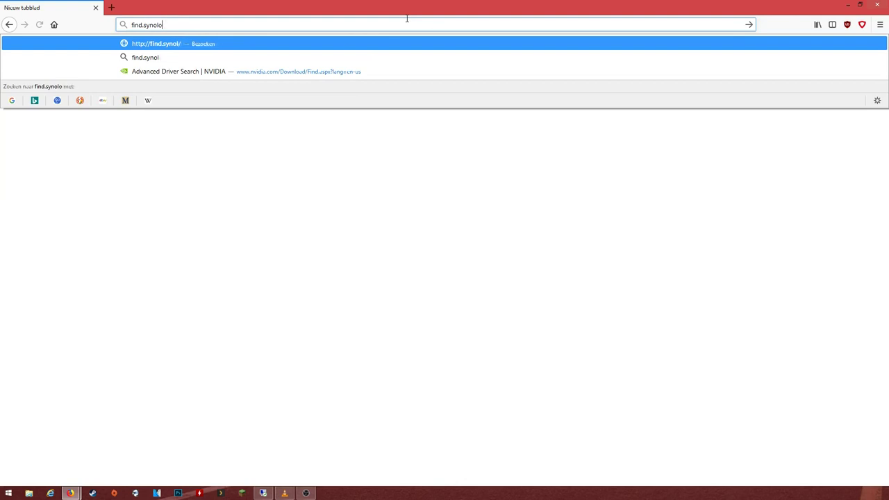
Load find.synology.com so Web Assistant finds the DS218 with status Migreerbaar
{"action": "key", "text": "Return"}
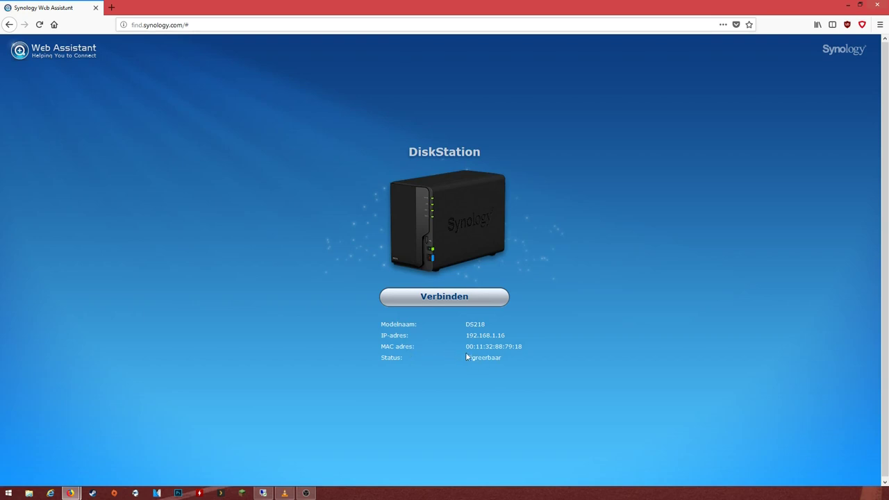
Connect to the DS218 and choose Migreren to migrate from the DS215j
{"action": "left_click", "coordinate": [449, 293]}
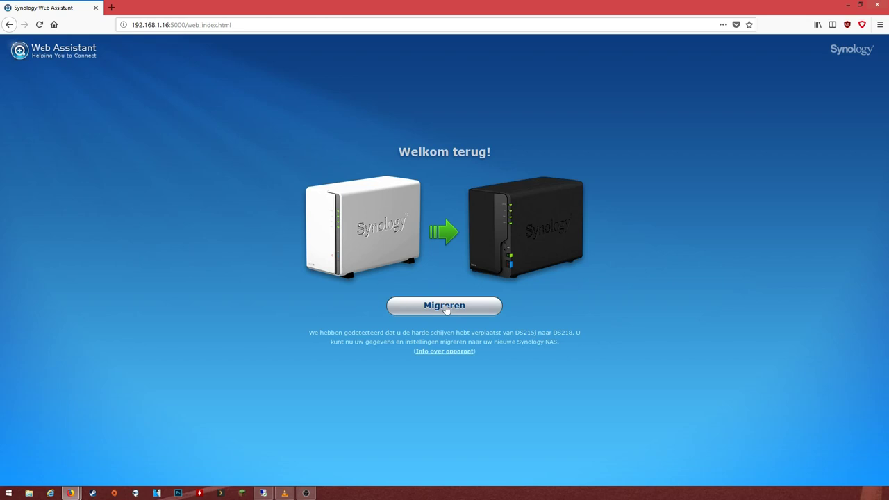
{"action": "left_click", "coordinate": [446, 309]}
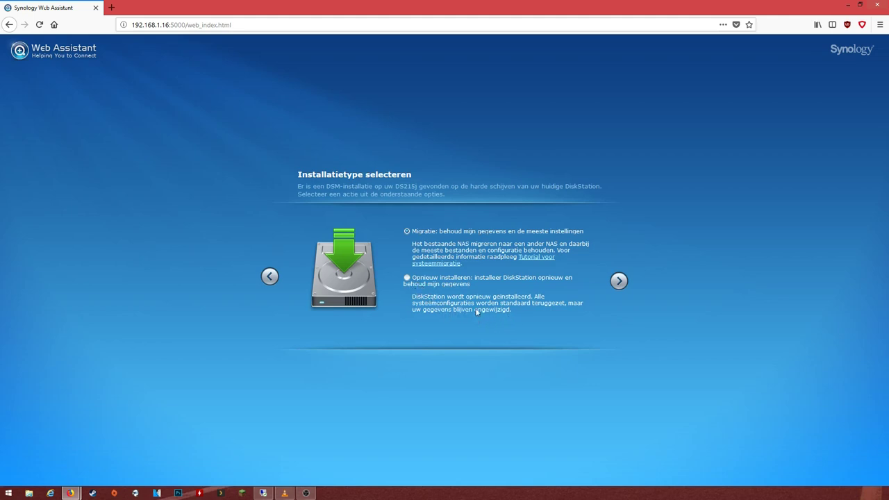
{"action": "left_click", "coordinate": [618, 280]}
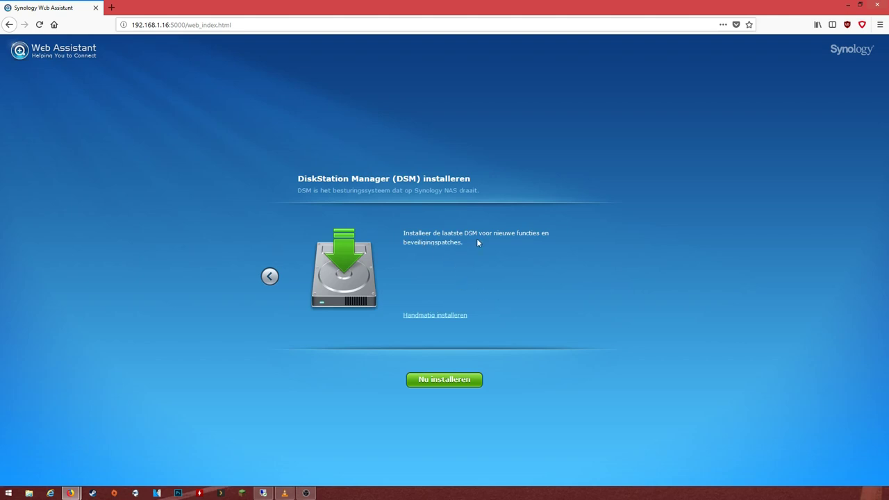
Keep the data via Migratie and install the latest DSM with Nu installeren
{"action": "left_click", "coordinate": [458, 380]}
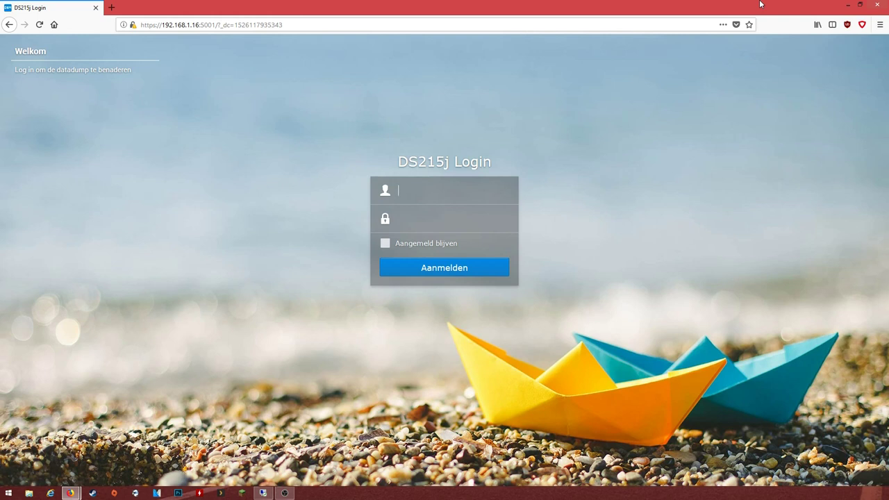
Sign in with the admin account, retrying the password, and decline saving it in Firefox
{"action": "type", "text": "admin"}
{"action": "key", "text": "Return"}
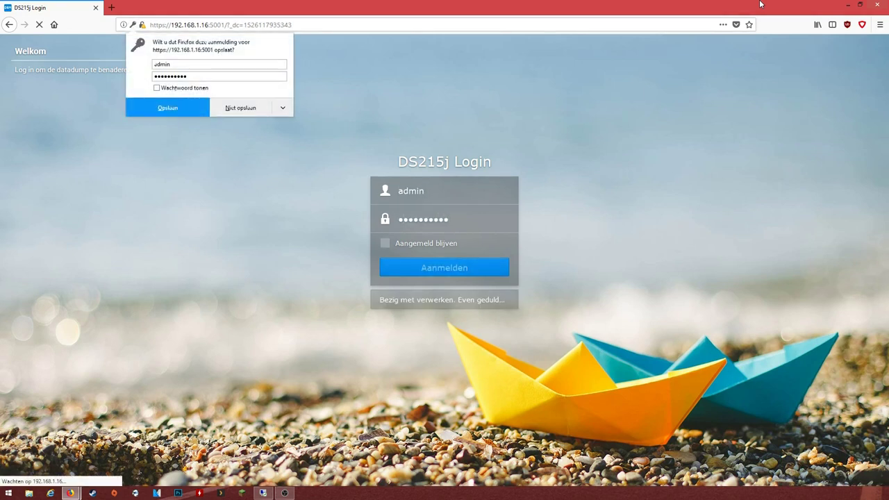
{"action": "left_click", "coordinate": [242, 112]}
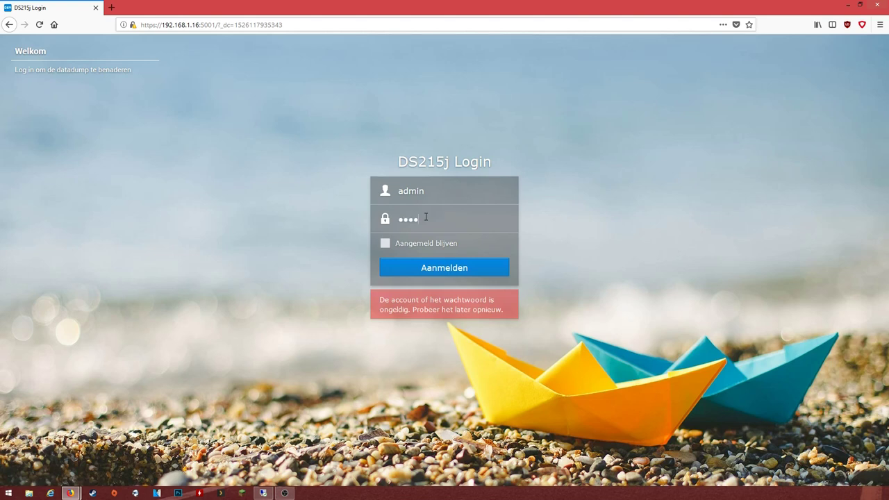
{"action": "type", "text": "••"}
{"action": "key", "text": "Return"}
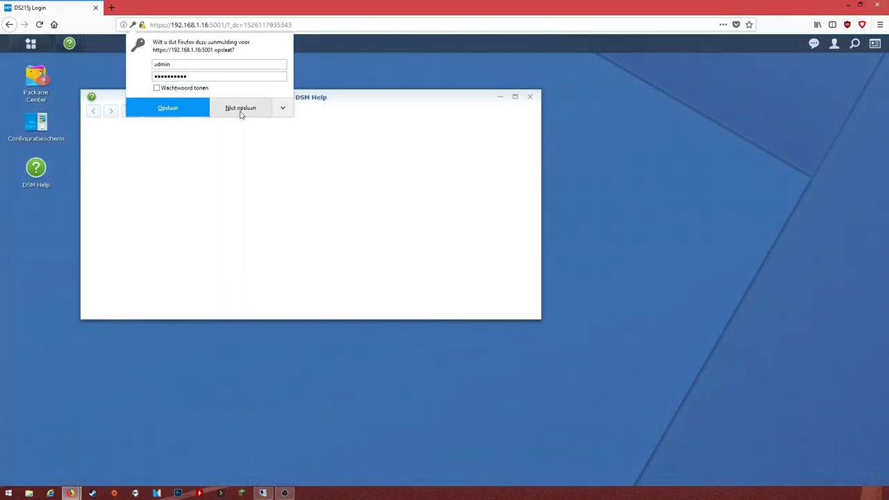
{"action": "left_click", "coordinate": [240, 109]}
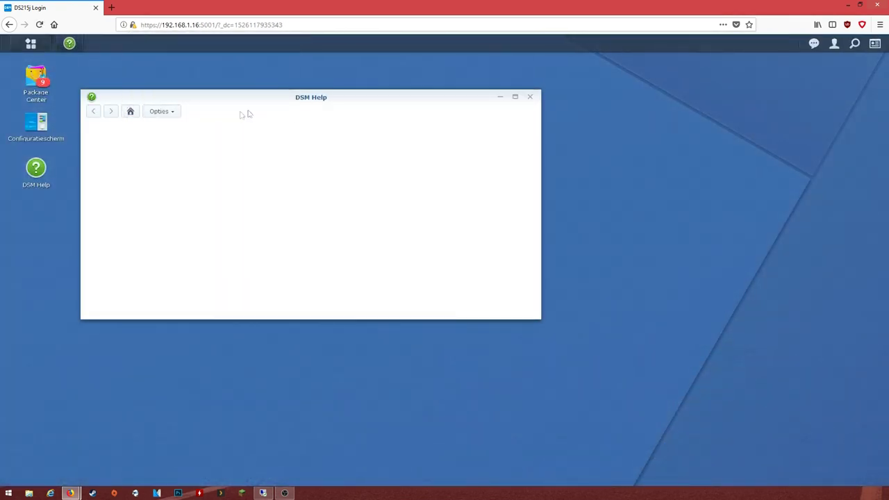
Close DSM Help, glance at notifications, and accept the Package Center terms
{"action": "left_click", "coordinate": [529, 98]}
{"action": "left_click", "coordinate": [813, 43]}
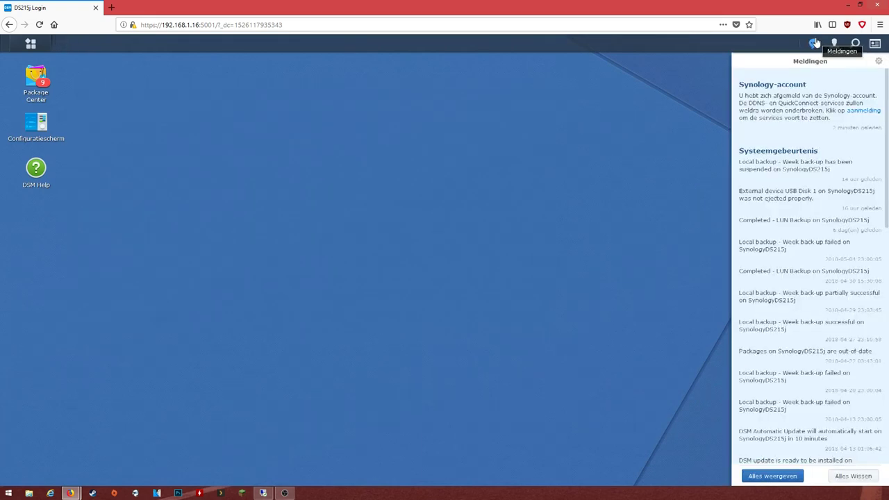
{"action": "left_click", "coordinate": [709, 159]}
{"action": "left_click", "coordinate": [36, 78]}
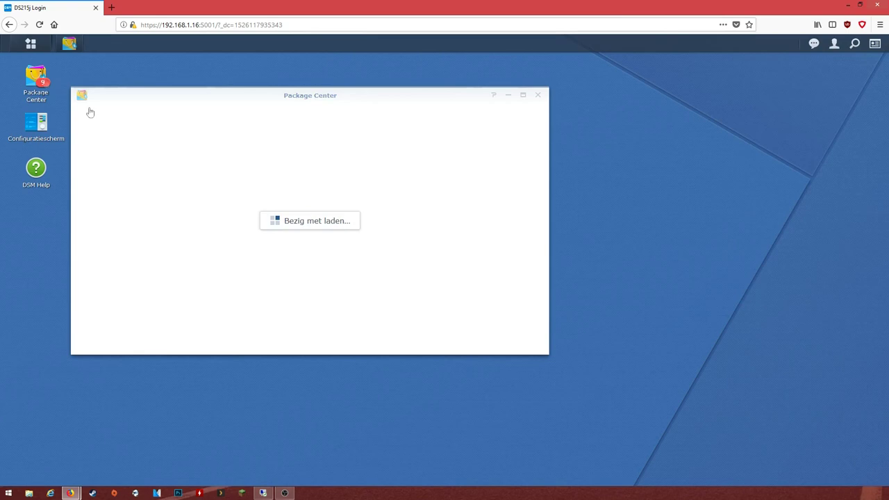
{"action": "left_click", "coordinate": [209, 218]}
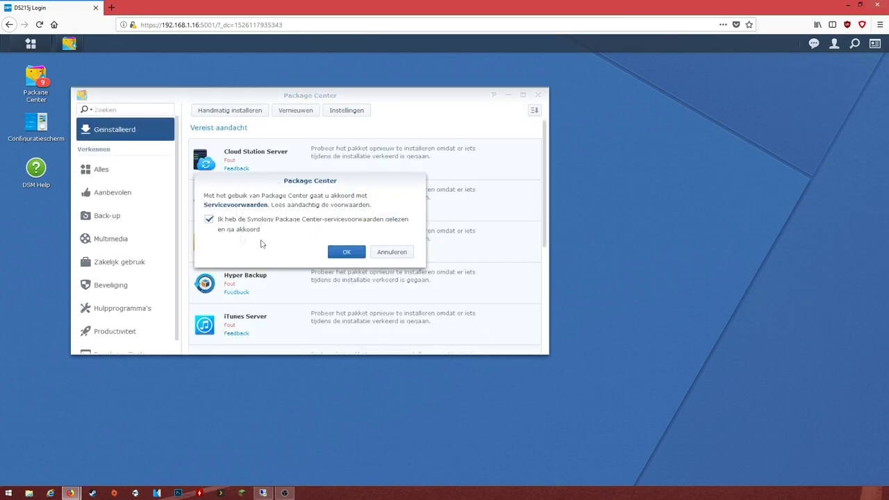
{"action": "left_click", "coordinate": [345, 252]}
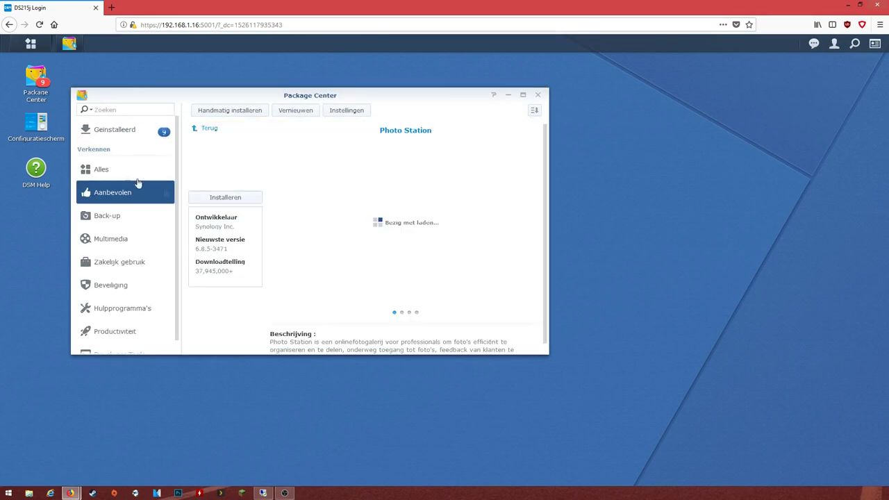
Repair all broken installed packages at once with Alles repareren
{"action": "left_click", "coordinate": [109, 129]}
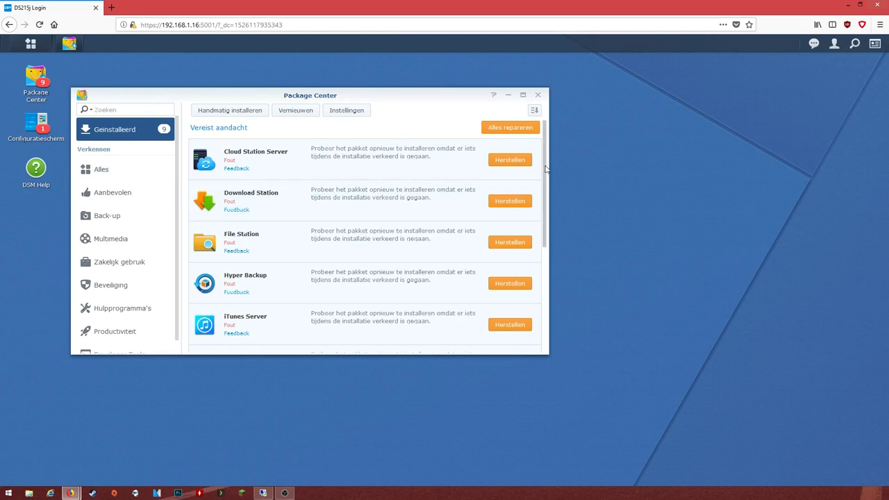
{"action": "scroll", "coordinate": [535, 174], "scroll_direction": "down", "scroll_amount": 5}
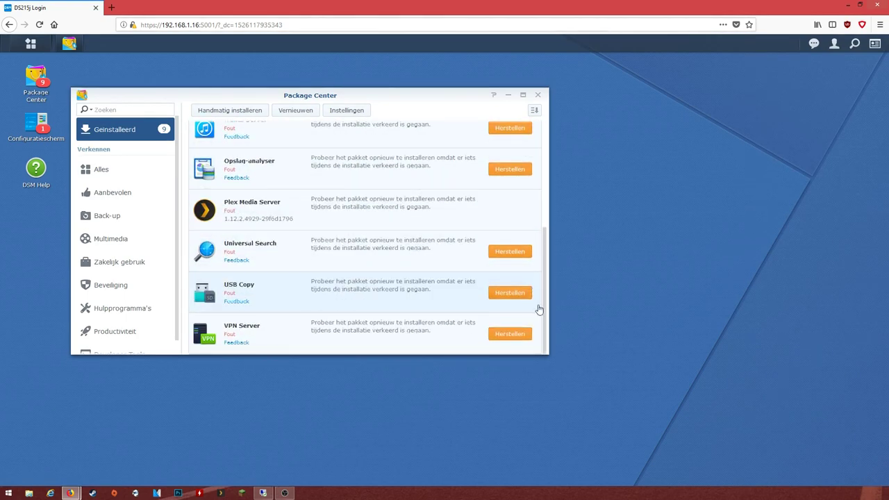
{"action": "scroll", "coordinate": [535, 173], "scroll_direction": "up", "scroll_amount": 5}
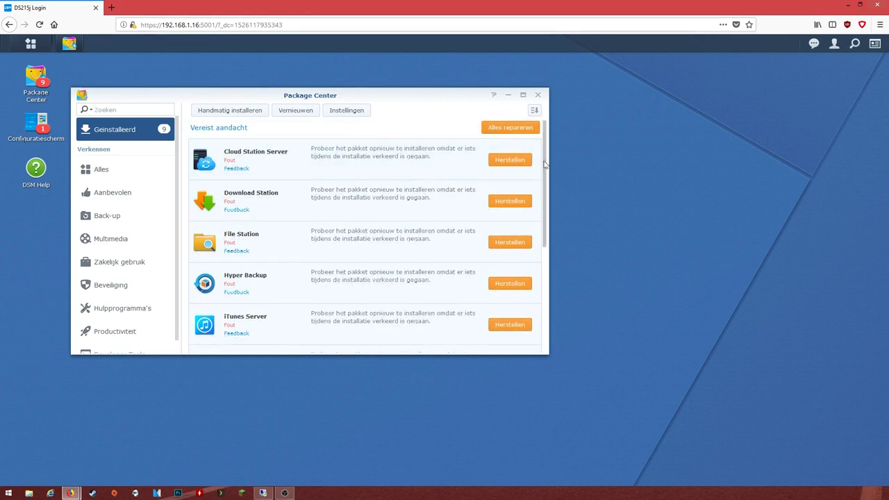
{"action": "left_click", "coordinate": [514, 131]}
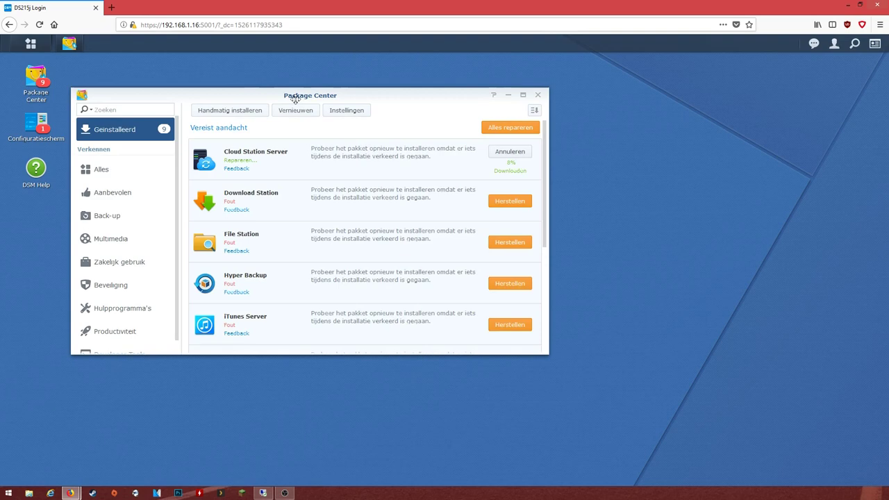
Show the health and resource widgets panel and move it higher on the desktop
{"action": "left_click", "coordinate": [874, 44]}
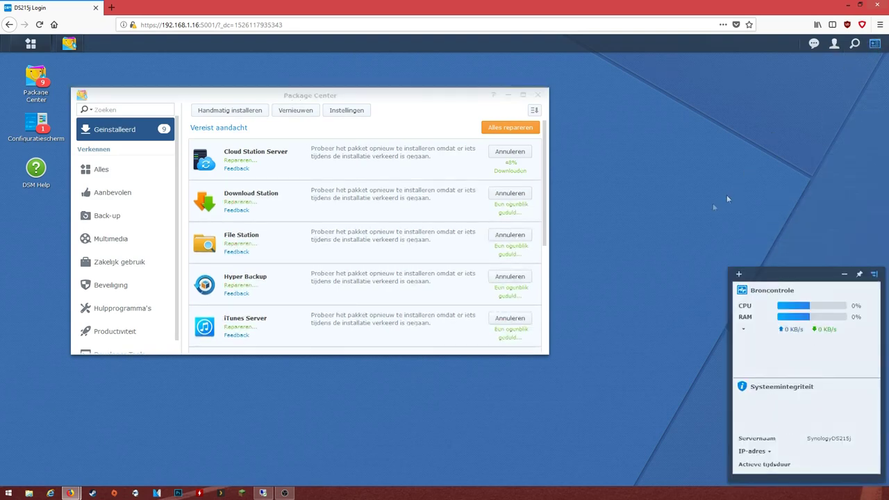
{"action": "left_click_drag", "start_coordinate": [786, 273], "coordinate": [777, 227]}
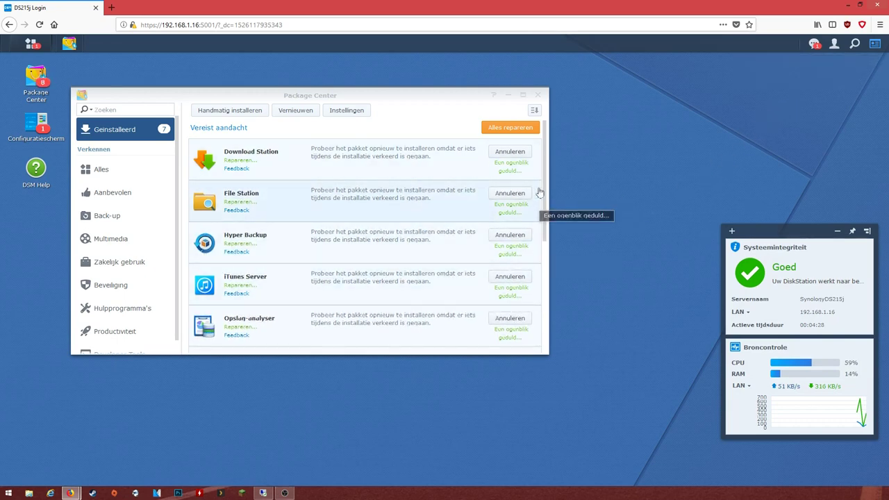
{"action": "scroll", "coordinate": [545, 236], "scroll_direction": "down", "scroll_amount": 1}
{"action": "scroll", "coordinate": [544, 236], "scroll_direction": "down", "scroll_amount": 5}
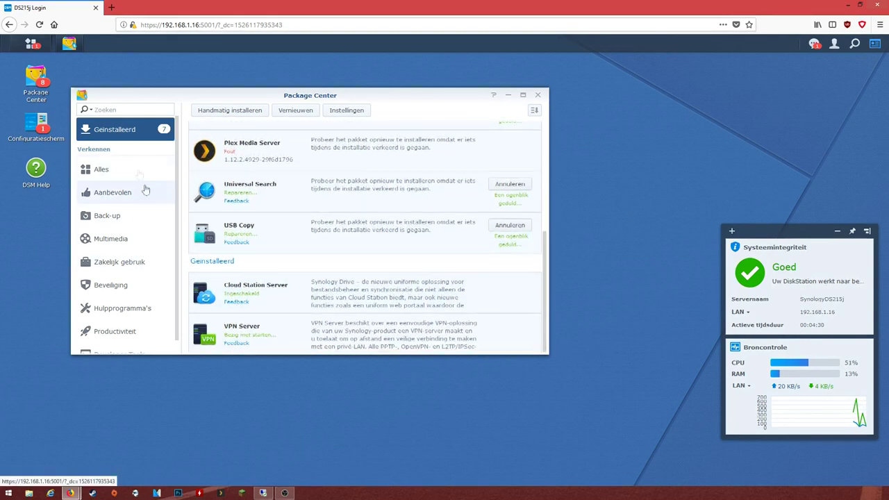
Close Package Center and expand the LAN interface in Control Panel's Network settings
{"action": "left_click", "coordinate": [535, 94]}
{"action": "left_click", "coordinate": [31, 43]}
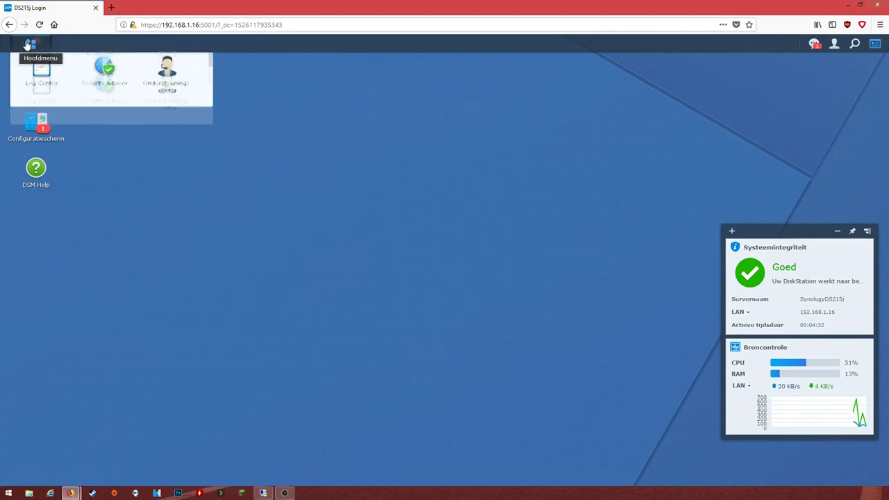
{"action": "left_click", "coordinate": [42, 138]}
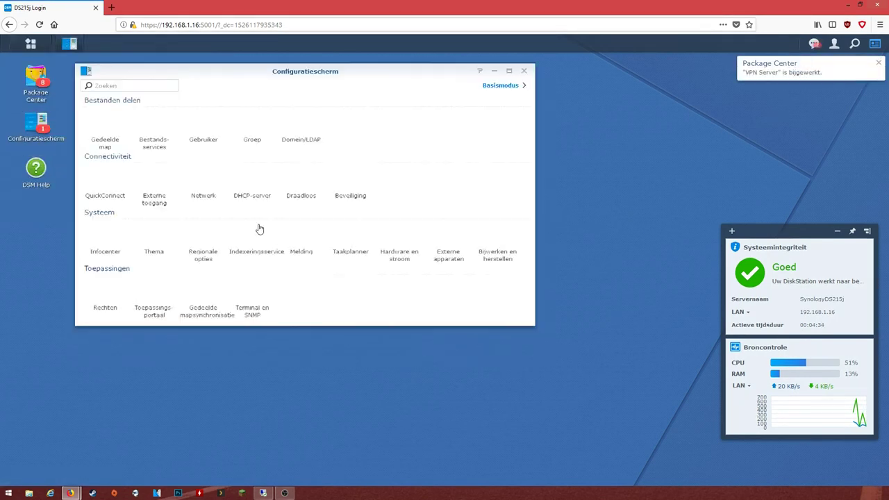
{"action": "left_click_drag", "start_coordinate": [273, 102], "coordinate": [321, 120]}
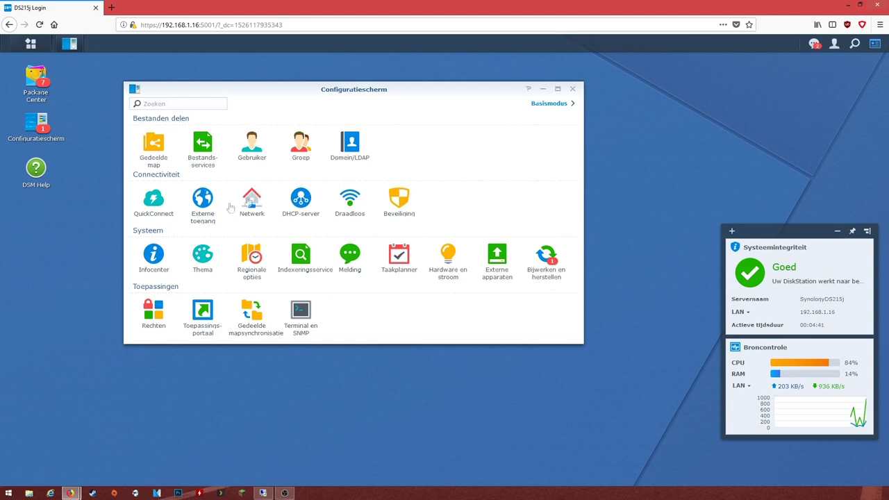
{"action": "left_click", "coordinate": [252, 199]}
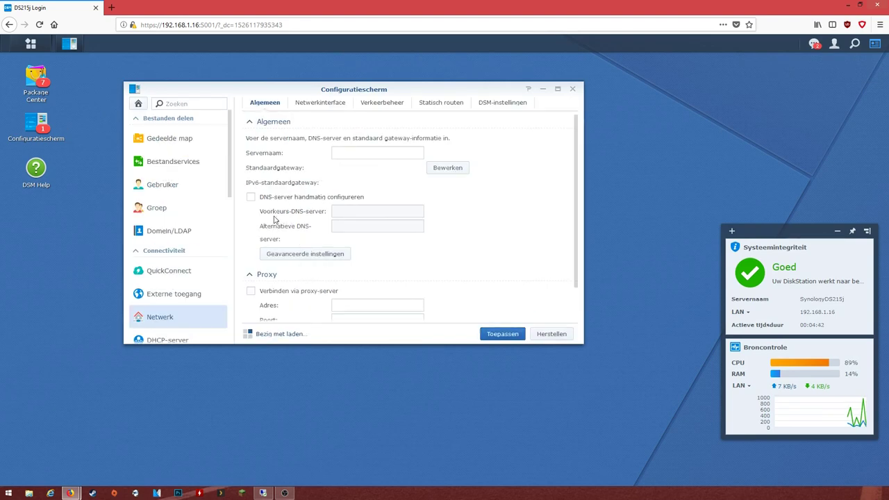
{"action": "left_click", "coordinate": [319, 104]}
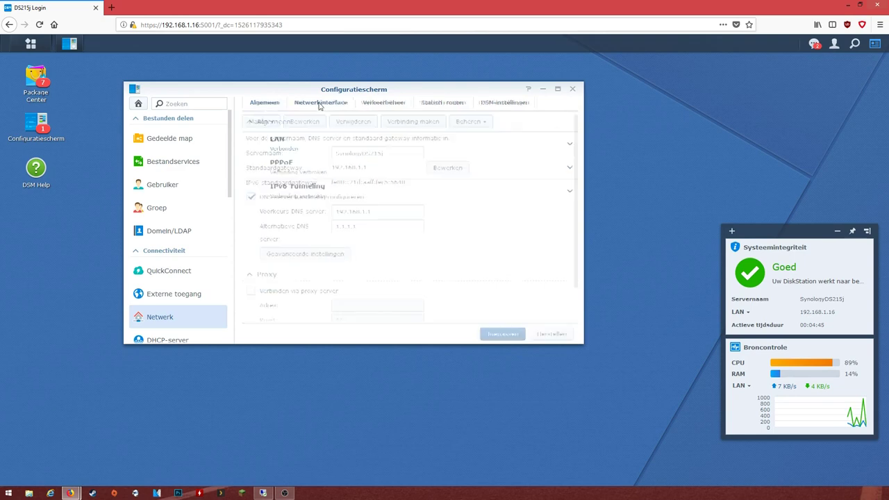
{"action": "left_click", "coordinate": [561, 144]}
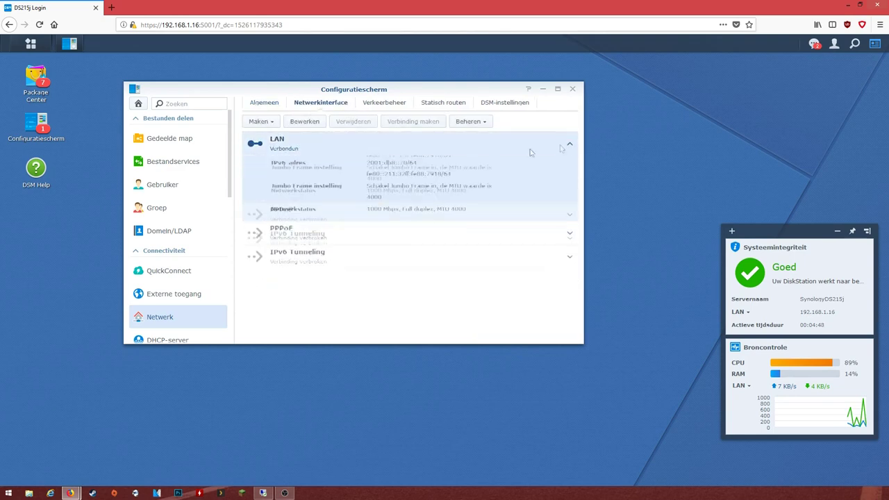
Set LAN to manual IP 192.168.1.17, gateway 192.168.1.1, DNS 1.1.1.1, MTU 4000
{"action": "left_click", "coordinate": [316, 121]}
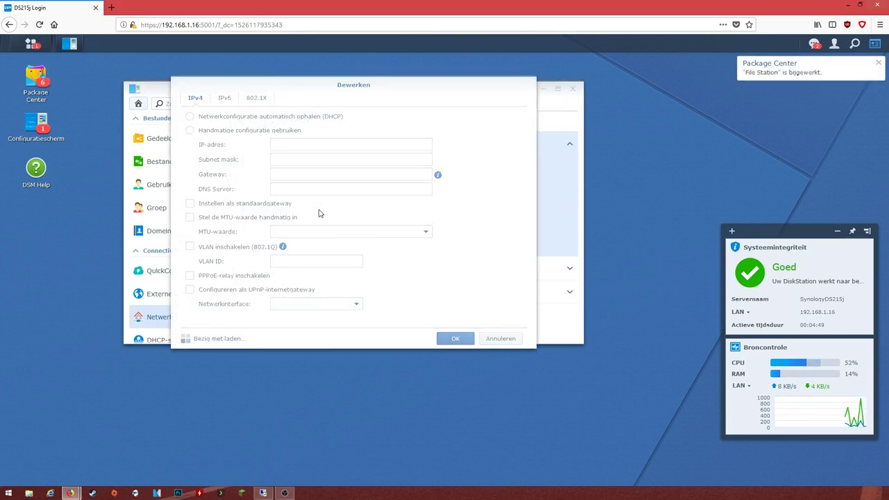
{"action": "left_click", "coordinate": [331, 145]}
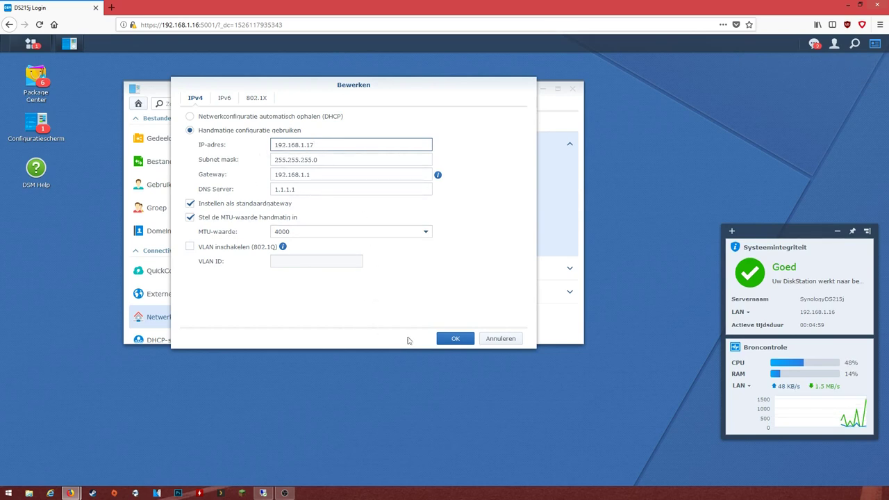
{"action": "left_click", "coordinate": [256, 98]}
{"action": "left_click", "coordinate": [196, 98]}
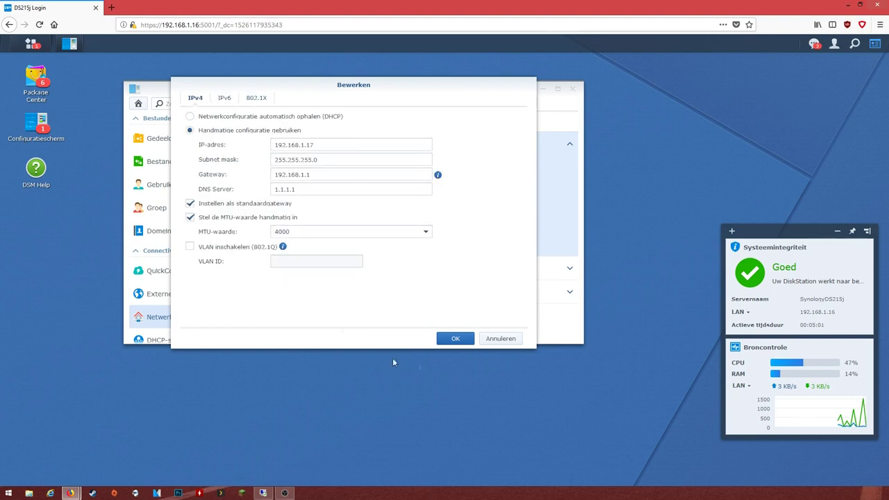
{"action": "left_click", "coordinate": [454, 339]}
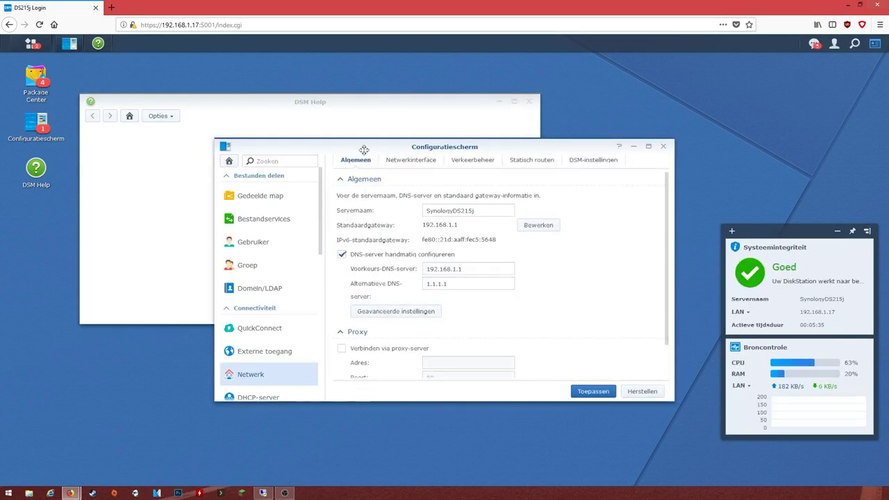
Enter 1.1.1.1 and 1.0.0.1 as the preferred and alternative DNS servers and apply
{"action": "left_click_drag", "start_coordinate": [494, 269], "coordinate": [364, 258]}
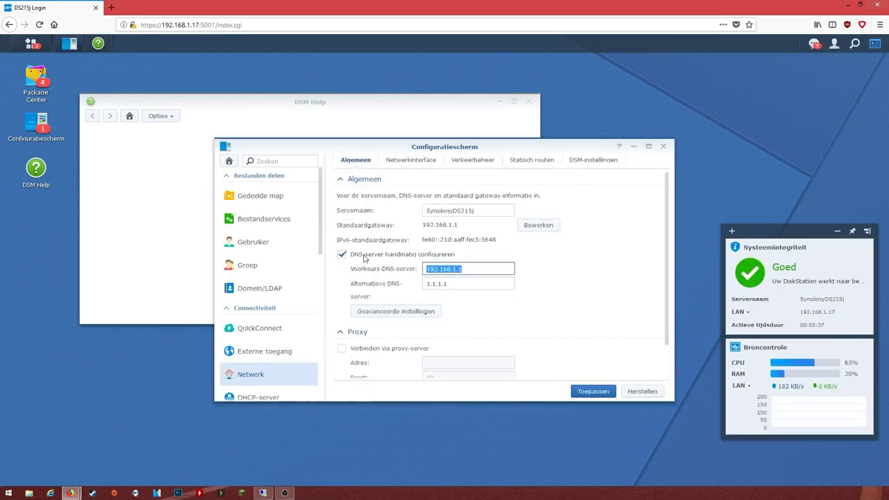
{"action": "type", "text": "1.1.1.1"}
{"action": "key", "text": "Tab"}
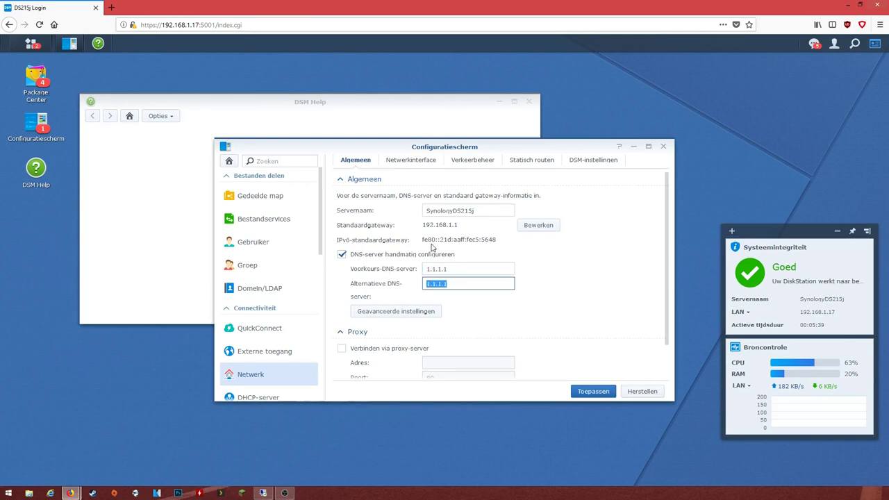
{"action": "type", "text": "1."}
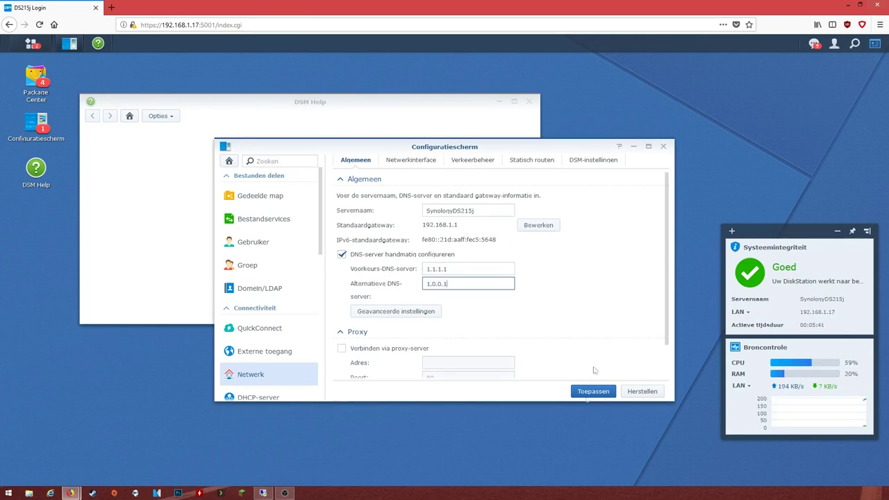
{"action": "left_click", "coordinate": [594, 393]}
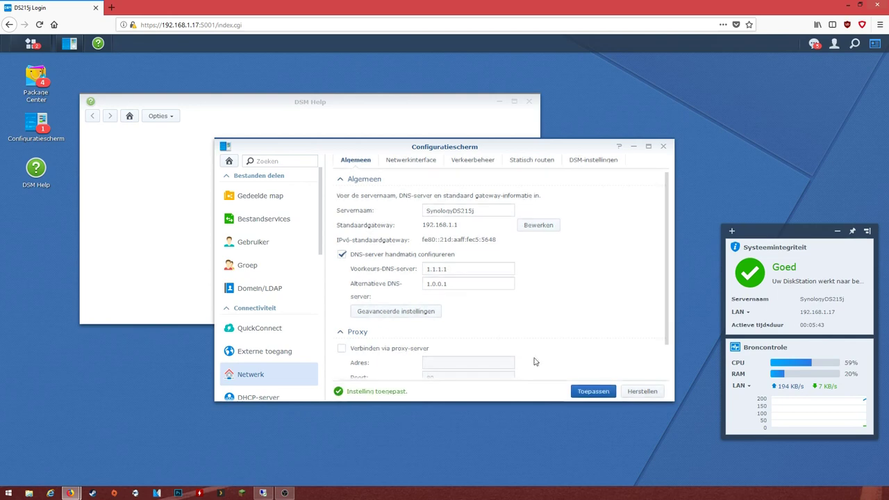
Review the network interfaces, then scroll through the shared folder list
{"action": "left_click", "coordinate": [408, 161]}
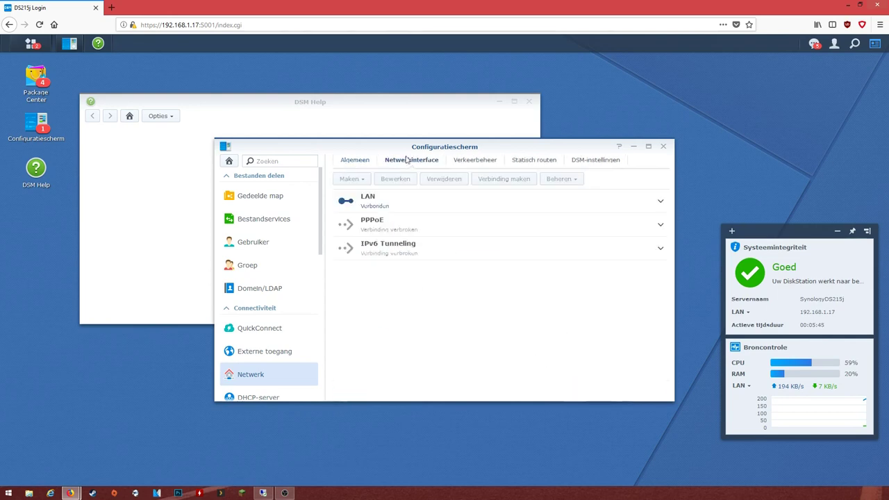
{"action": "left_click", "coordinate": [344, 164]}
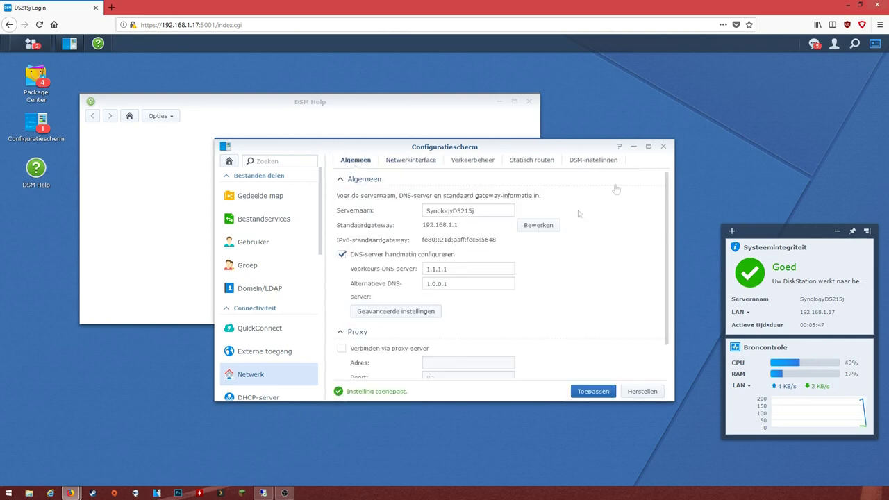
{"action": "left_click", "coordinate": [258, 199]}
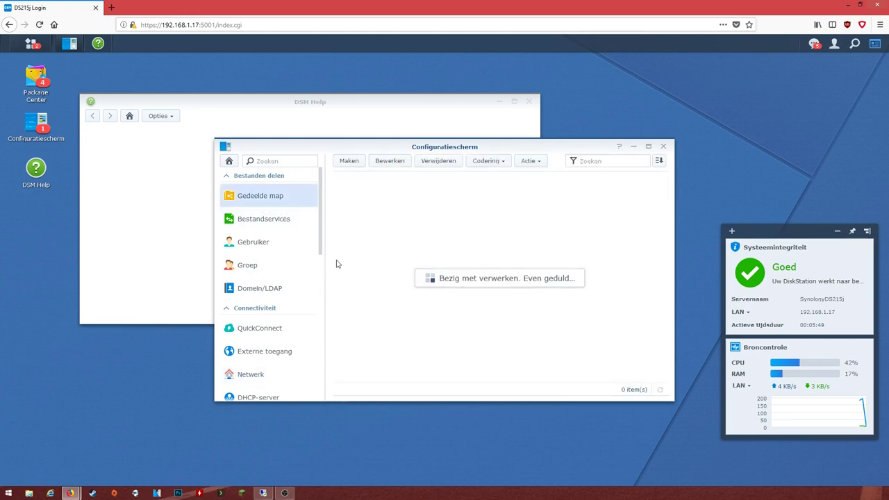
{"action": "scroll", "coordinate": [534, 304], "scroll_direction": "down", "scroll_amount": 2}
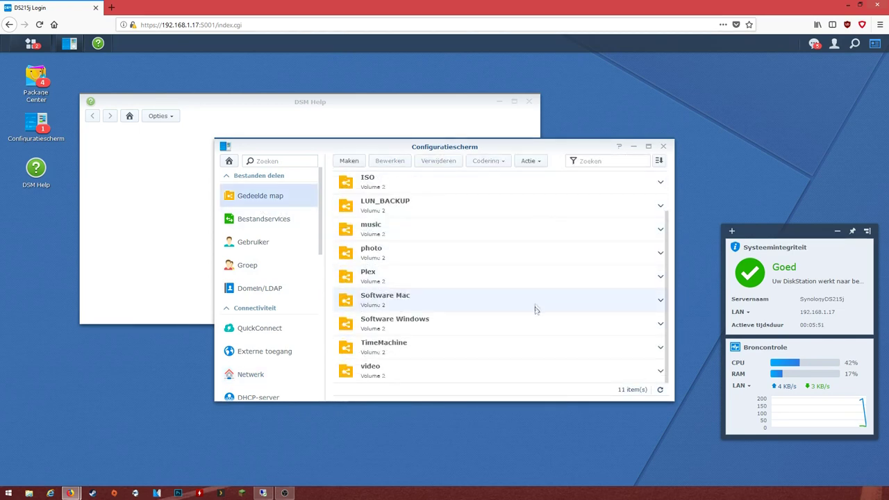
{"action": "scroll", "coordinate": [528, 383], "scroll_direction": "up", "scroll_amount": 2}
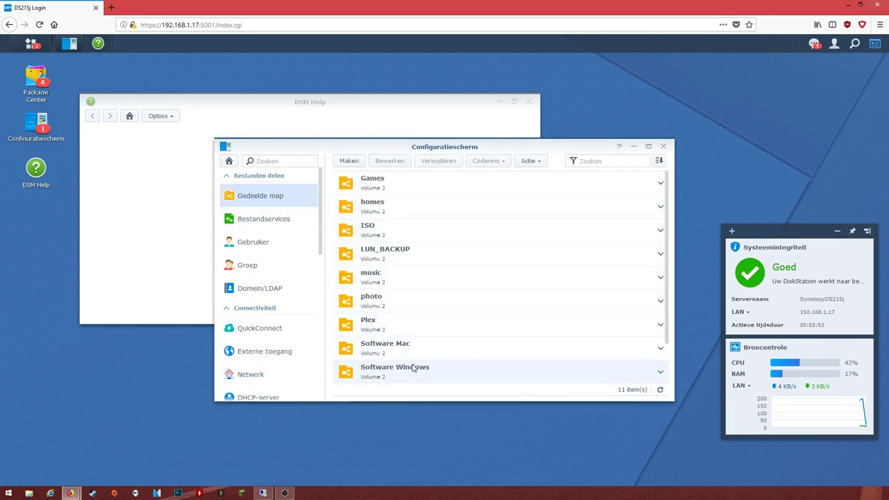
{"action": "scroll", "coordinate": [411, 368], "scroll_direction": "down", "scroll_amount": 2}
{"action": "scroll", "coordinate": [271, 334], "scroll_direction": "down", "scroll_amount": 10}
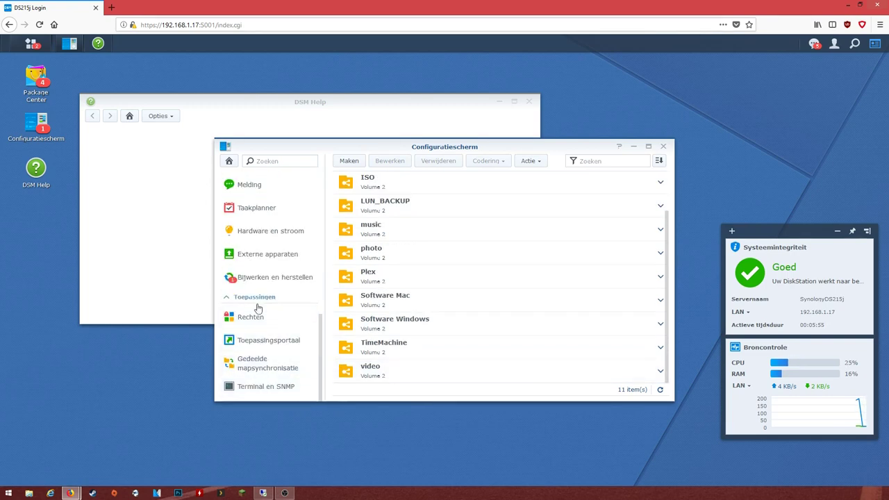
Browse the update/restore and Terminal & SNMP pages, then close the Control Panel
{"action": "left_click", "coordinate": [265, 279]}
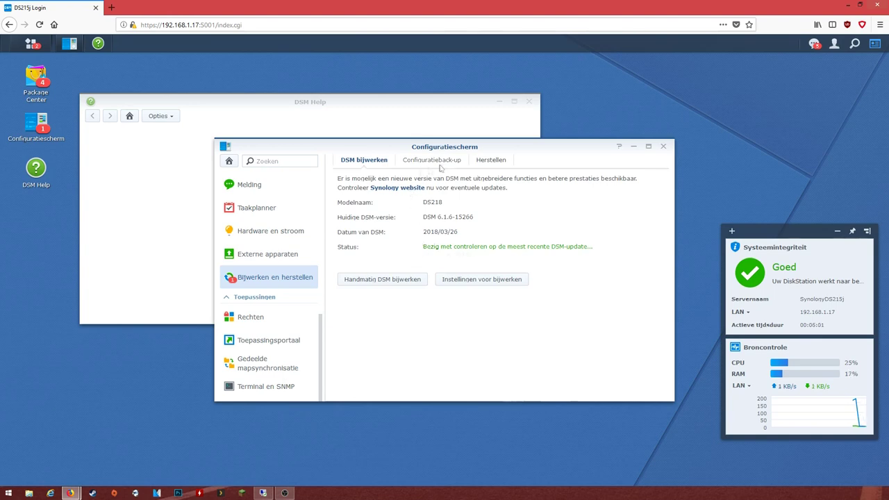
{"action": "left_click", "coordinate": [489, 161]}
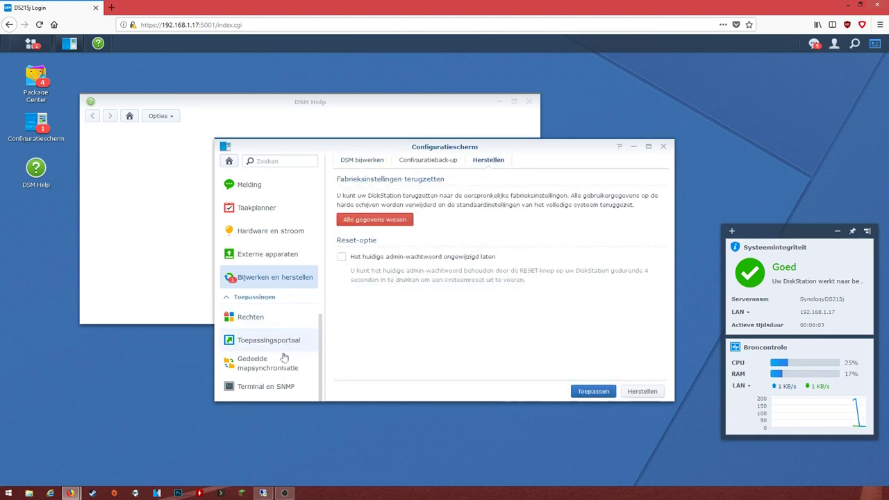
{"action": "left_click", "coordinate": [276, 391]}
{"action": "scroll", "coordinate": [280, 368], "scroll_direction": "up", "scroll_amount": 10}
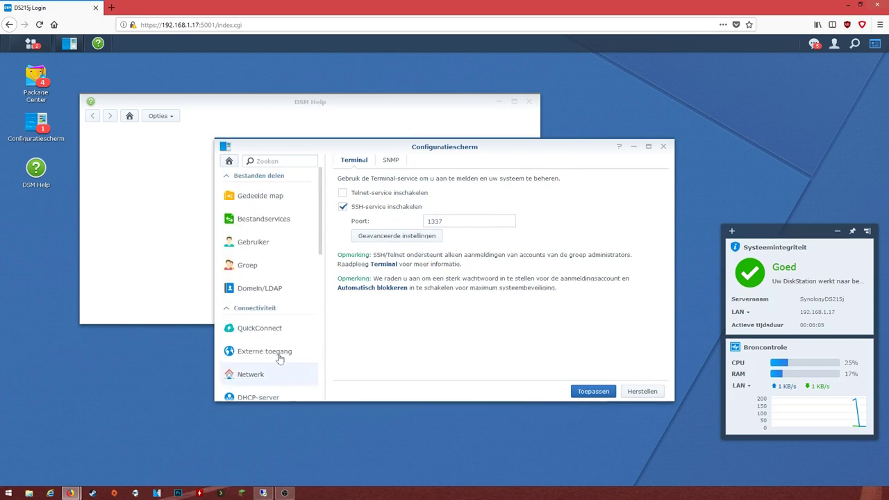
{"action": "left_click", "coordinate": [273, 198]}
{"action": "left_click", "coordinate": [663, 145]}
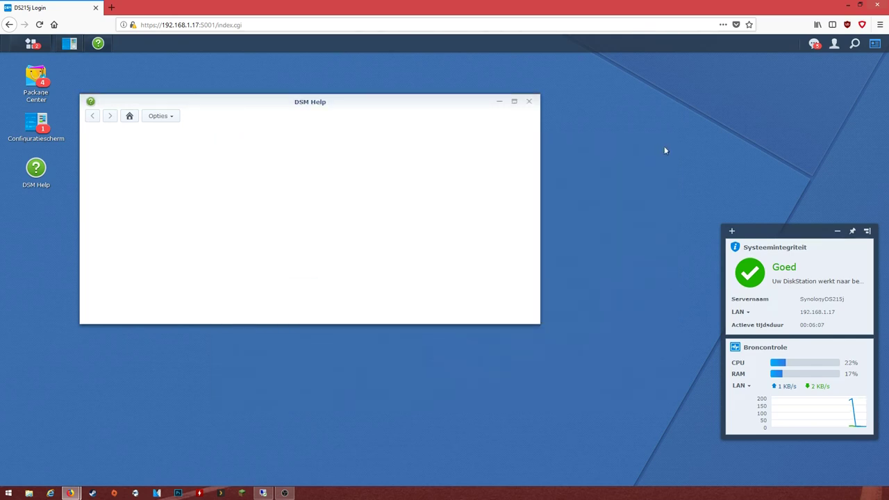
Close DSM Help, check the 25 GB Docs iSCSI LUN on Target-1 in Storage Manager, then close it
{"action": "left_click_drag", "start_coordinate": [373, 103], "coordinate": [436, 112]}
{"action": "left_click", "coordinate": [592, 109]}
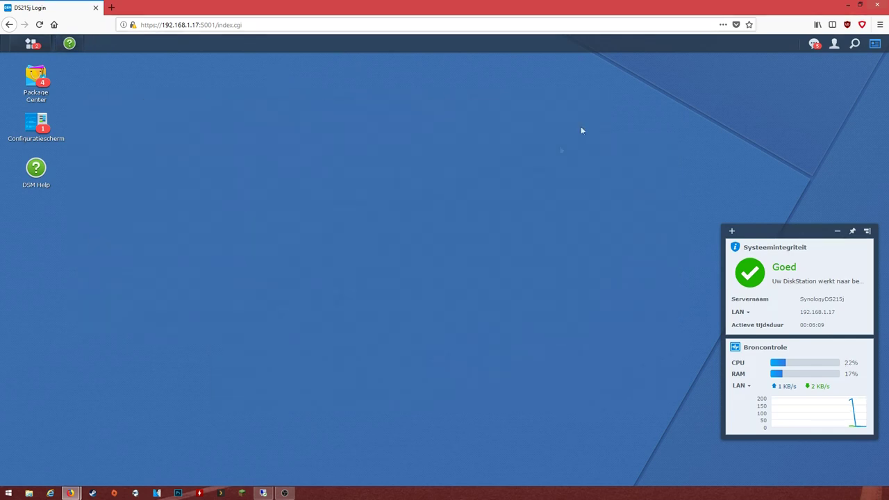
{"action": "left_click", "coordinate": [30, 43]}
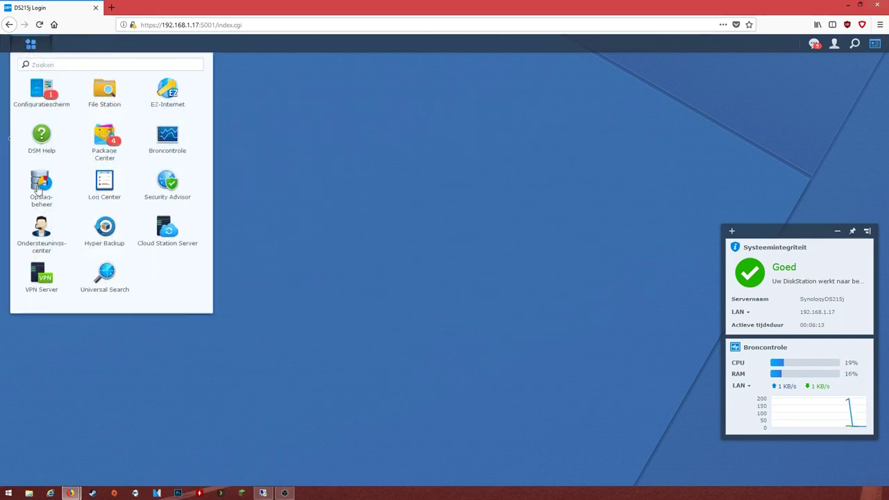
{"action": "left_click", "coordinate": [238, 318]}
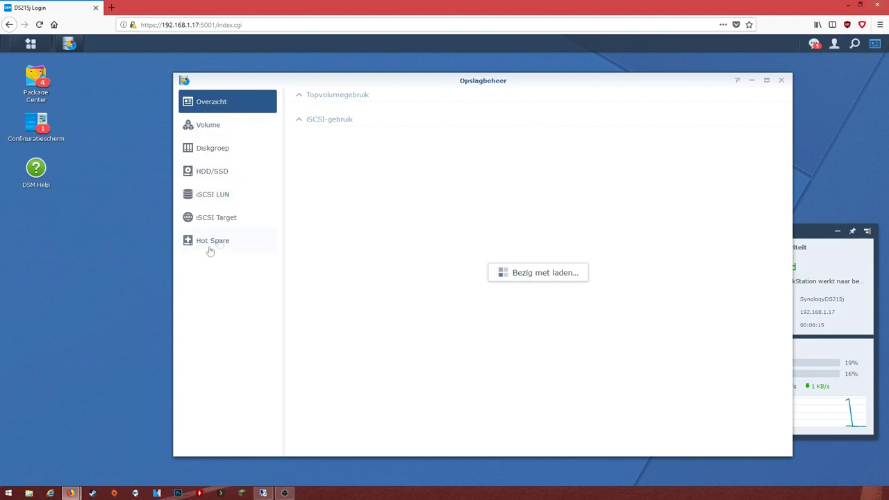
{"action": "left_click", "coordinate": [225, 200]}
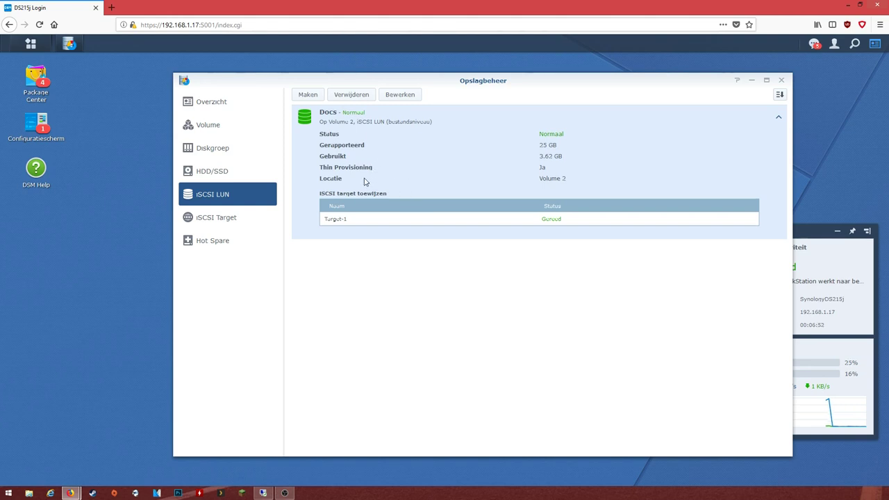
{"action": "left_click", "coordinate": [781, 81]}
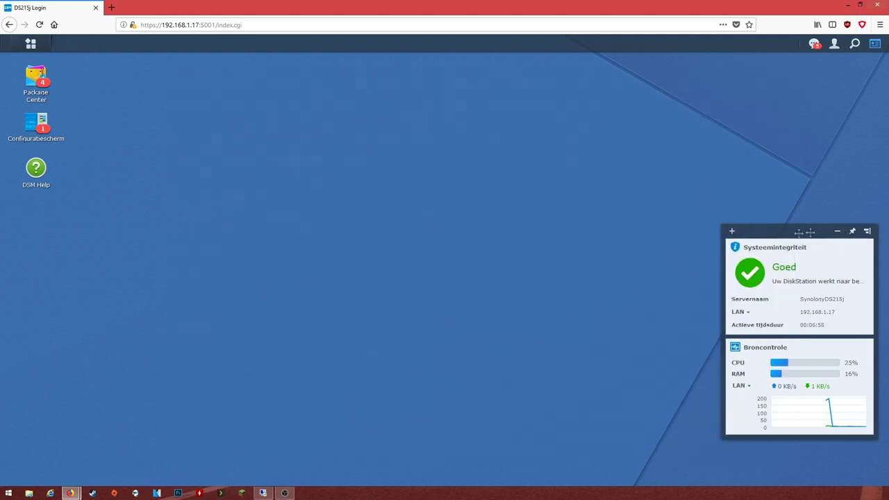
Check notifications, reopen Package Center and review the repairing packages and Plex Media Server's error
{"action": "left_click", "coordinate": [814, 43]}
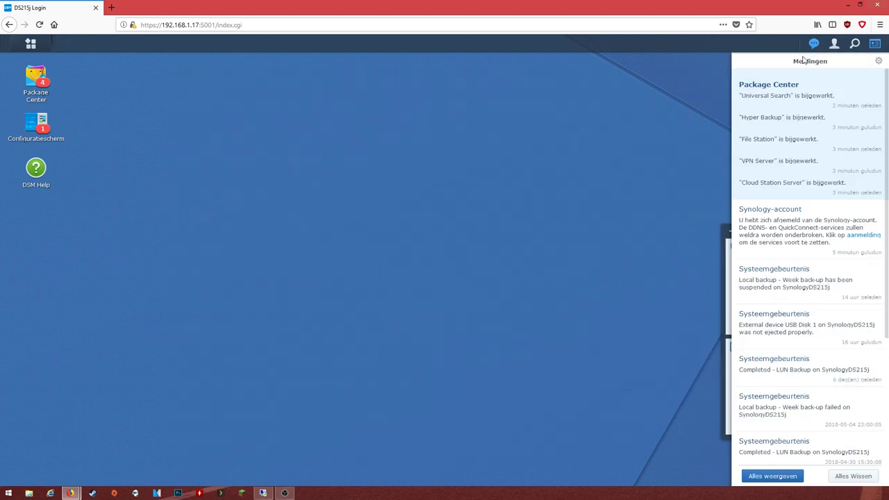
{"action": "left_click", "coordinate": [814, 44]}
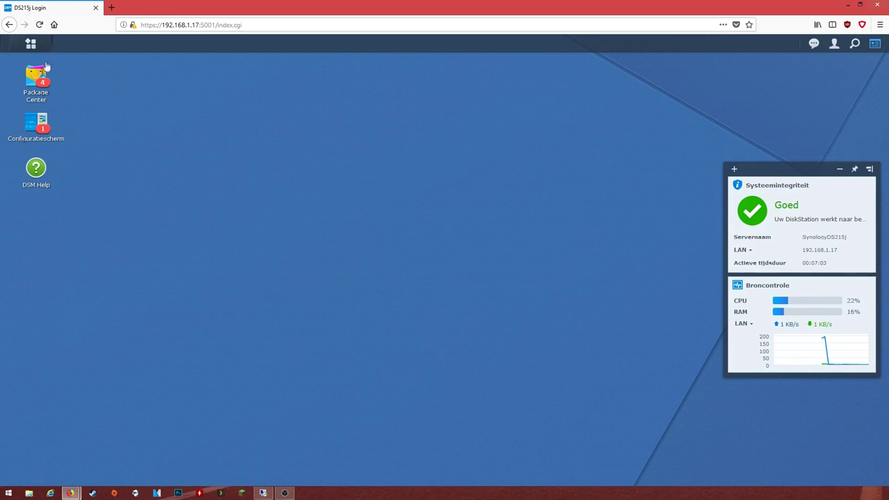
{"action": "left_click", "coordinate": [42, 91]}
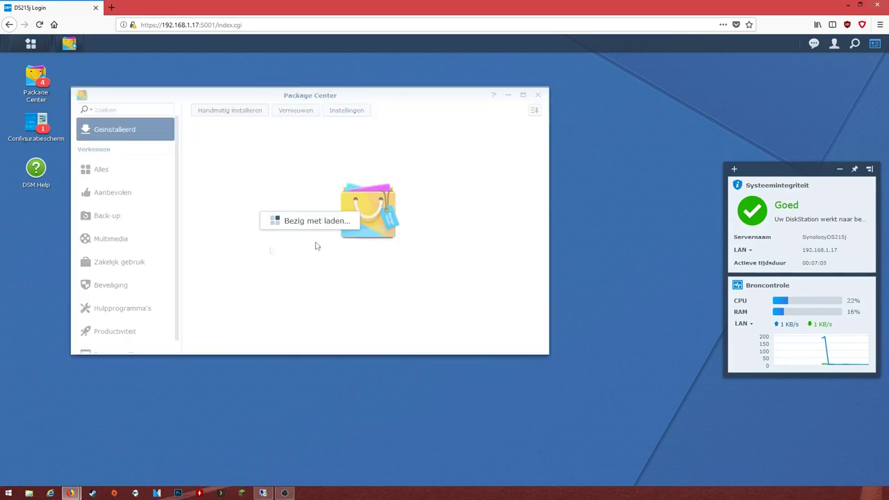
{"action": "left_click_drag", "start_coordinate": [303, 93], "coordinate": [397, 102]}
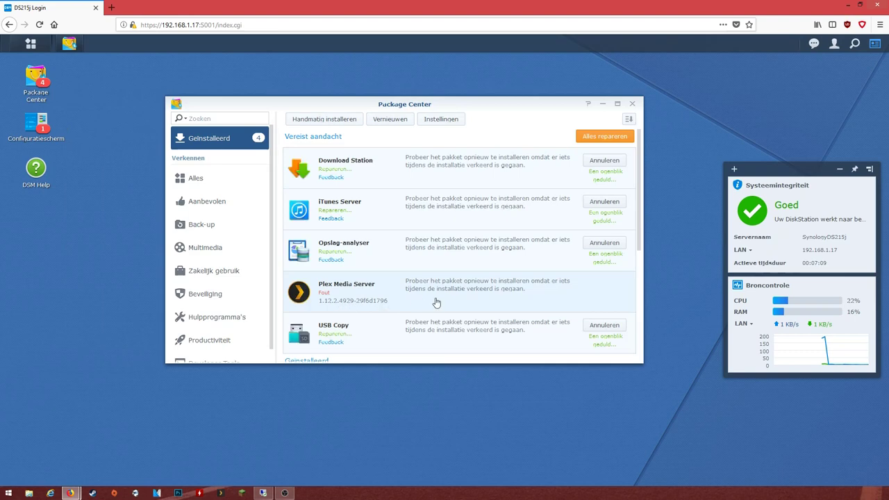
{"action": "scroll", "coordinate": [519, 317], "scroll_direction": "down", "scroll_amount": 5}
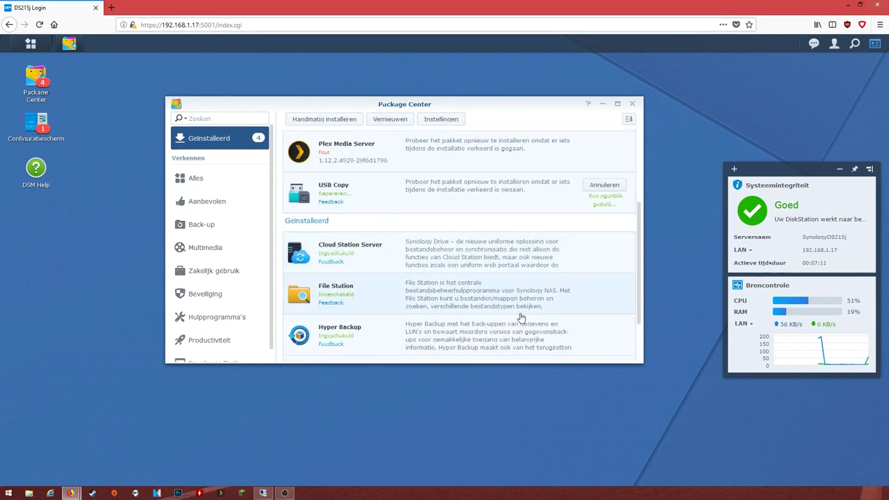
{"action": "scroll", "coordinate": [522, 321], "scroll_direction": "up", "scroll_amount": 5}
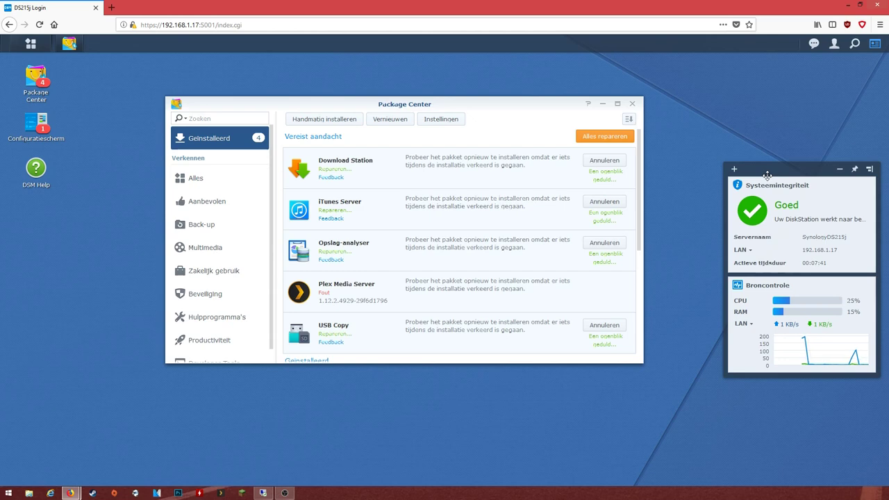
{"action": "scroll", "coordinate": [552, 267], "scroll_direction": "down", "scroll_amount": 3}
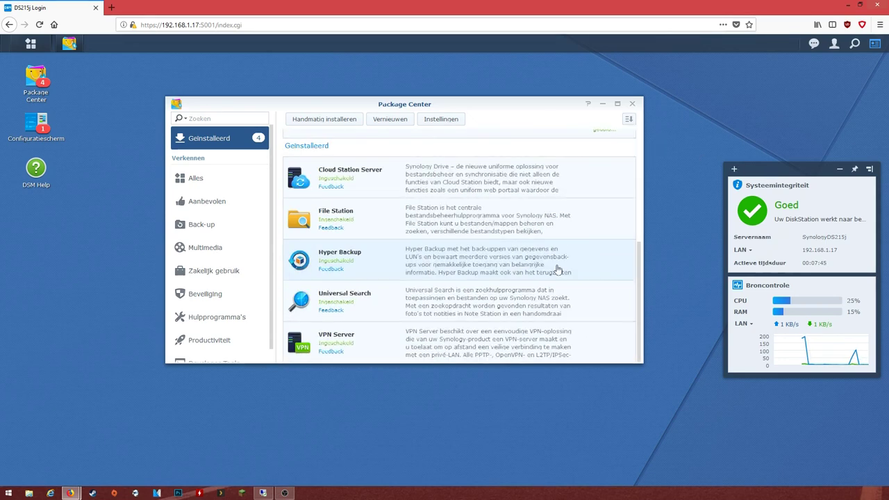
{"action": "scroll", "coordinate": [549, 259], "scroll_direction": "up", "scroll_amount": 3}
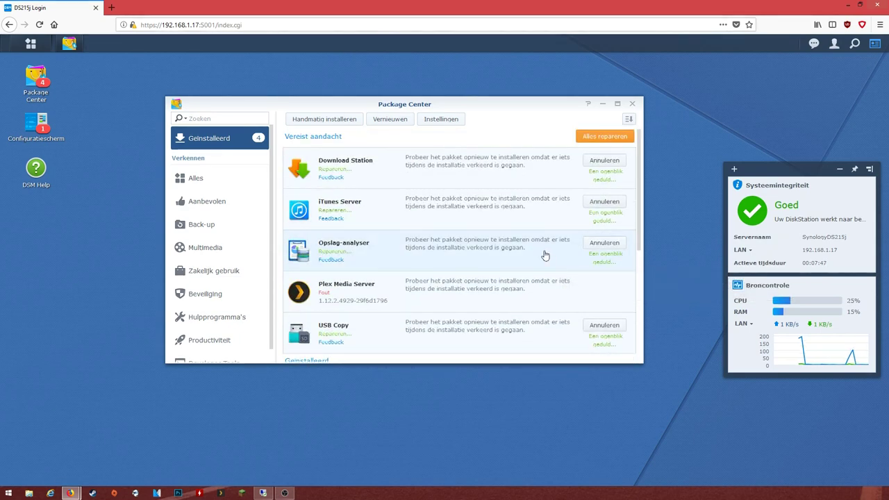